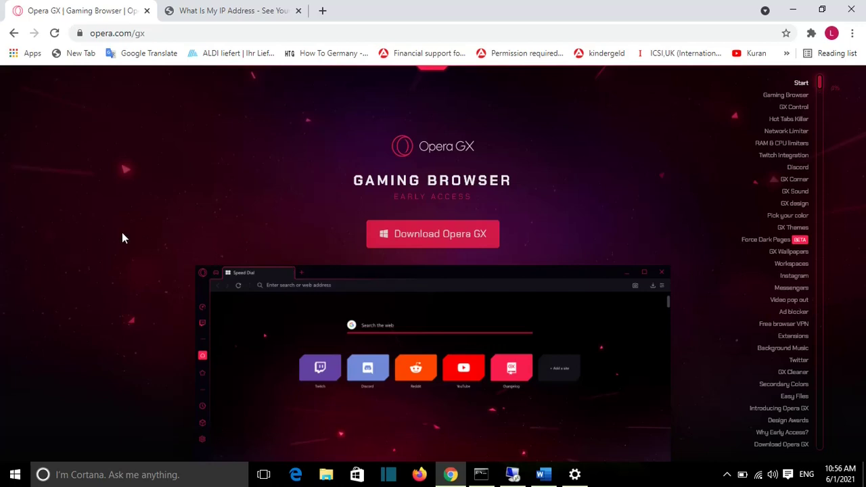
Step: Go to the Opera GX page on opera.com via Gaming and download OperaGXSetup (1).exe
scroll(400, 217, "down", 3)
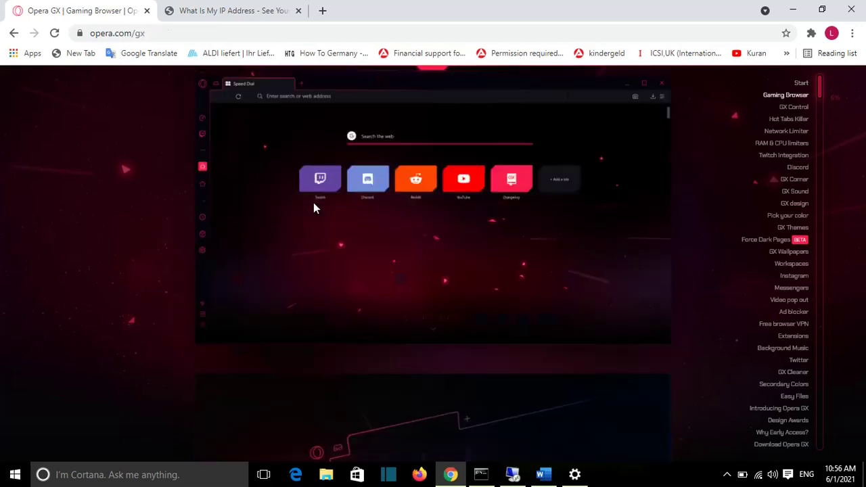
scroll(315, 205, "up", 3)
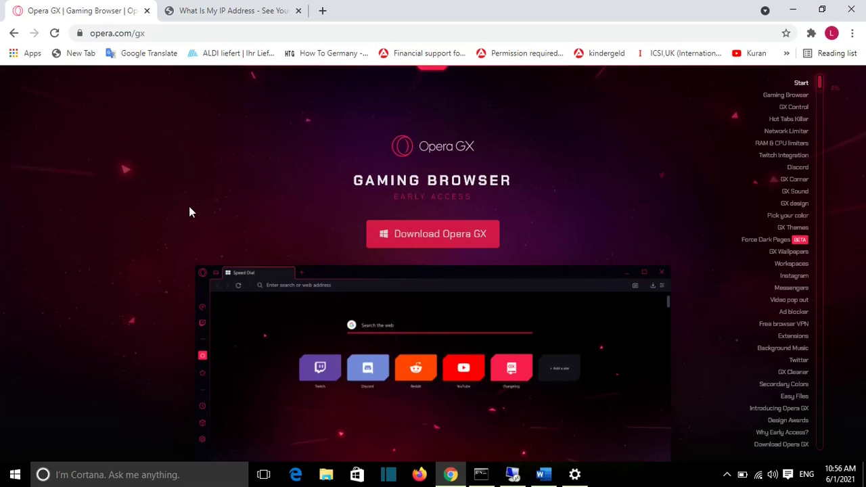
scroll(189, 206, "down", 3)
scroll(196, 201, "up", 3)
mouse_move(189, 97)
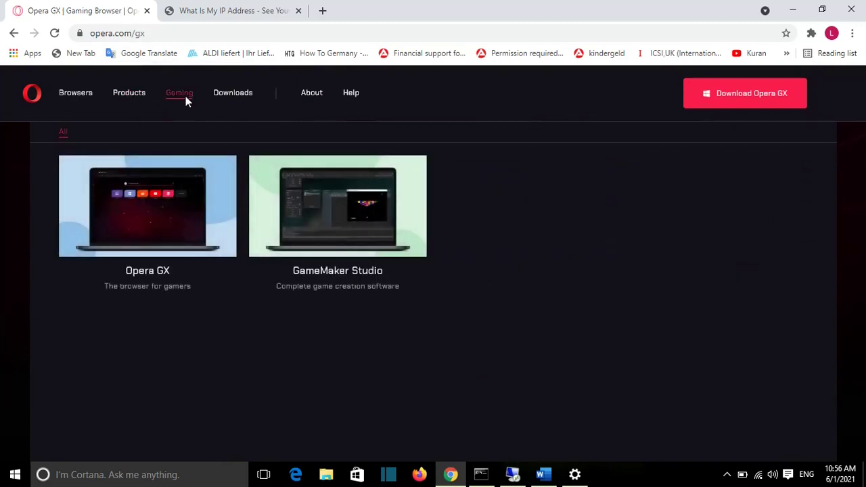
left_click(149, 211)
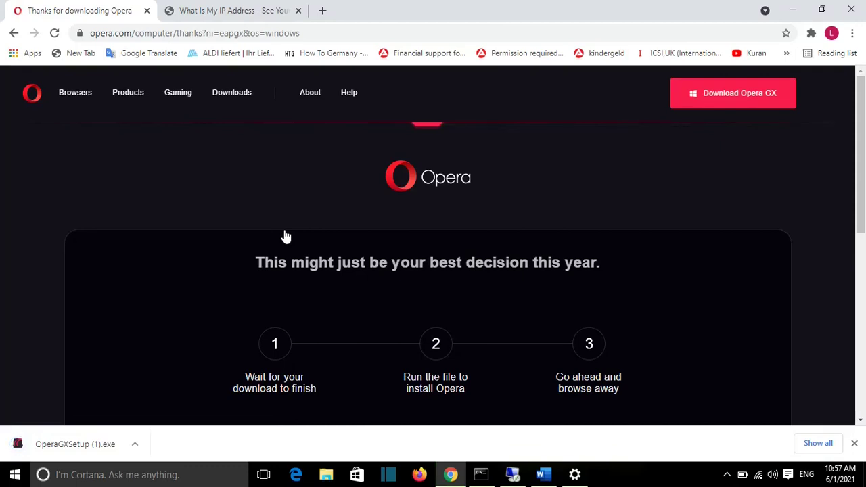
Step: Run OperaGXSetup (1).exe from Chrome's download bar and install Opera GX
left_click(68, 446)
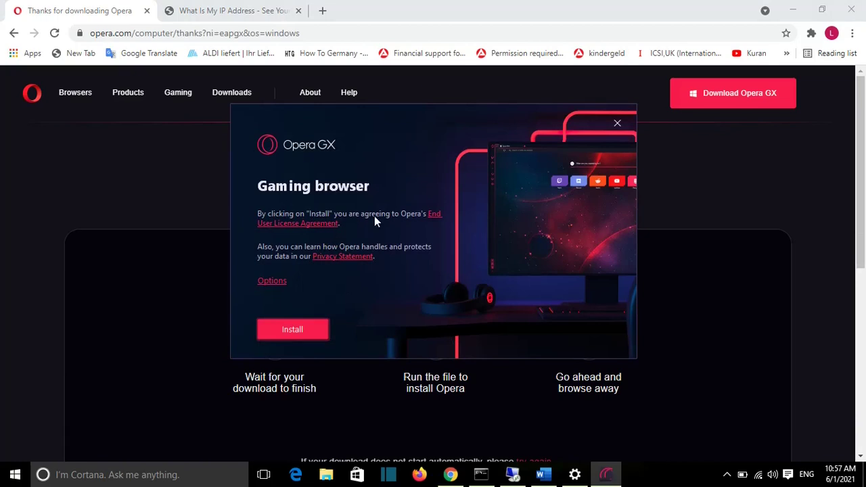
left_click(293, 330)
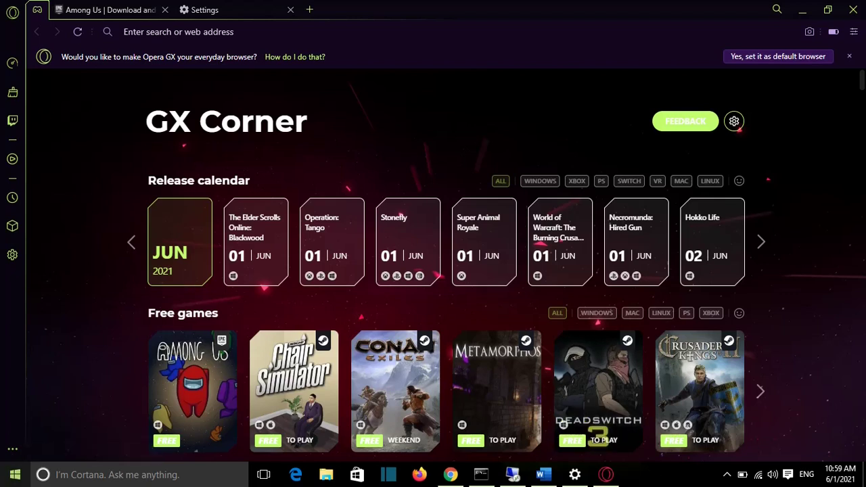
left_click(14, 477)
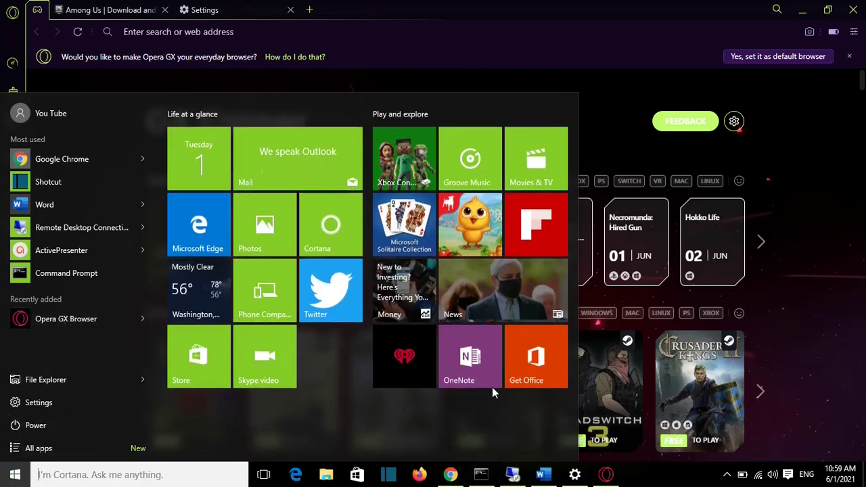
key("Escape")
key("super+d")
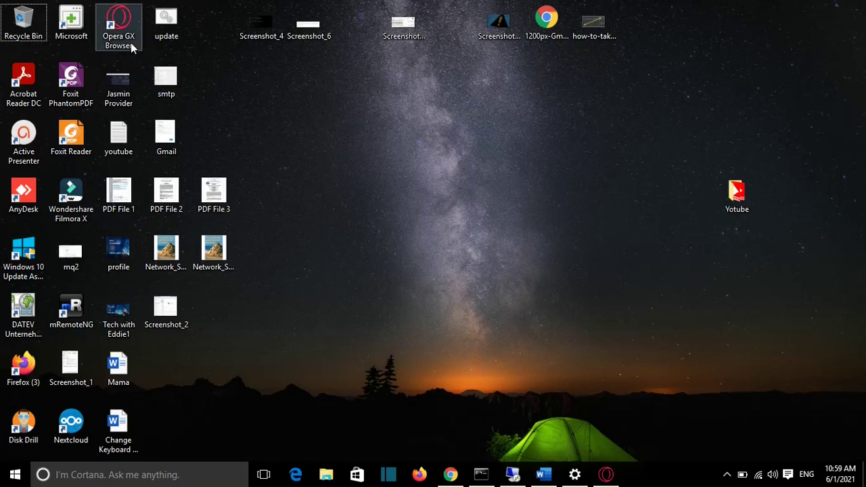
left_click(605, 475)
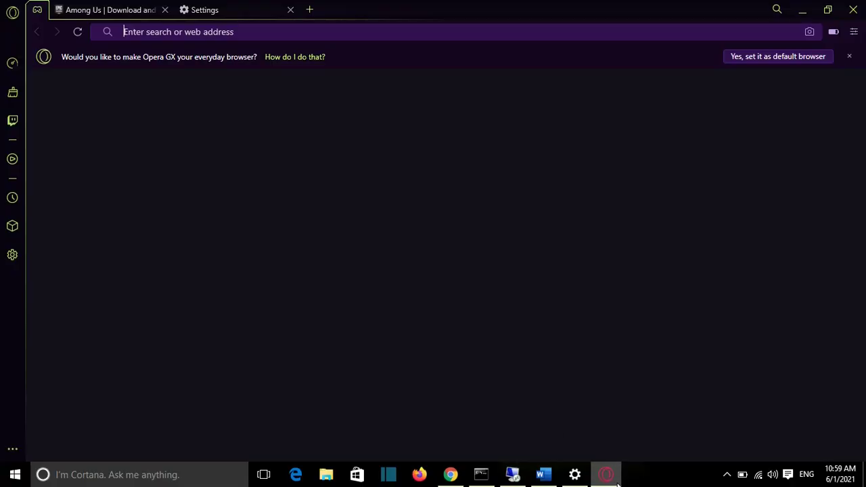
scroll(363, 142, "down", 1)
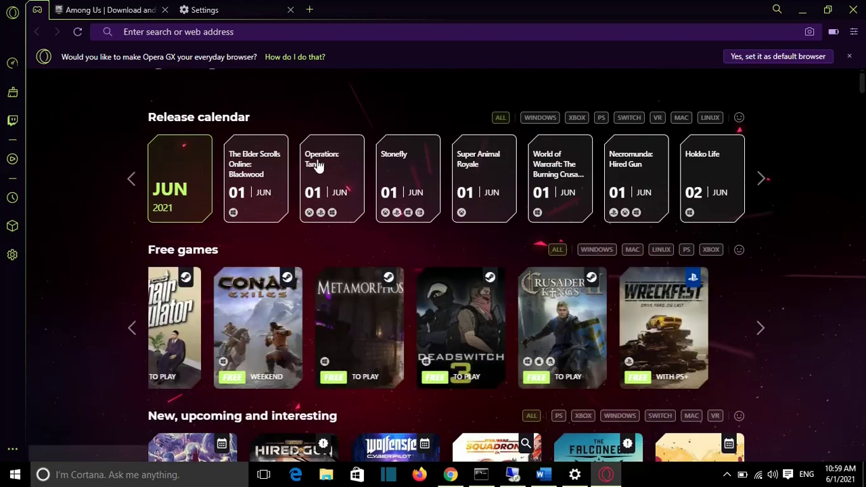
scroll(305, 325, "up", 2)
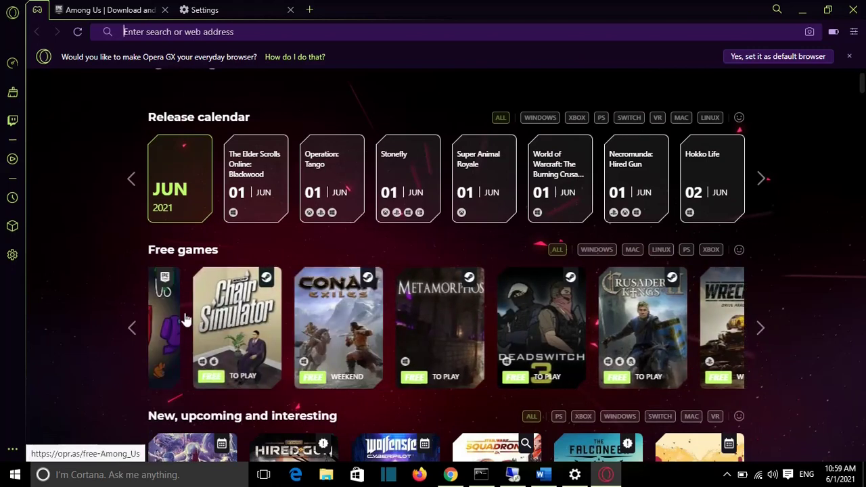
scroll(171, 325, "up", 1)
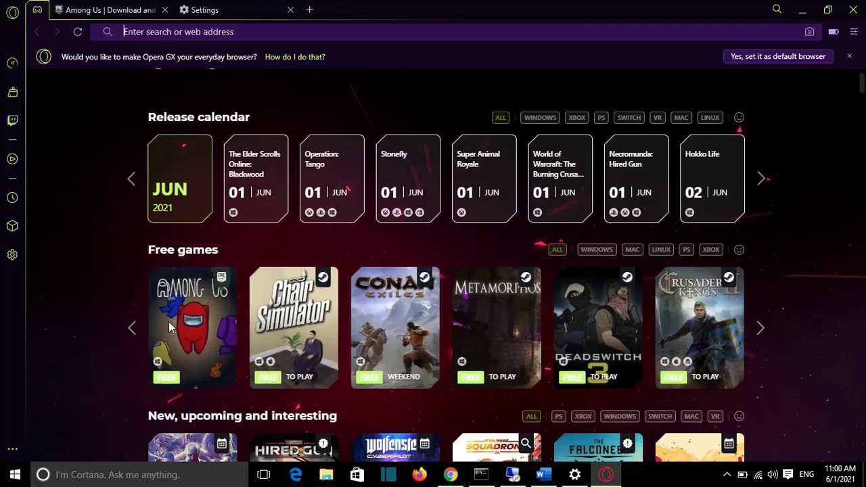
Step: Open the free Among Us offer and switch to its Epic Games Store tab
left_click(197, 349)
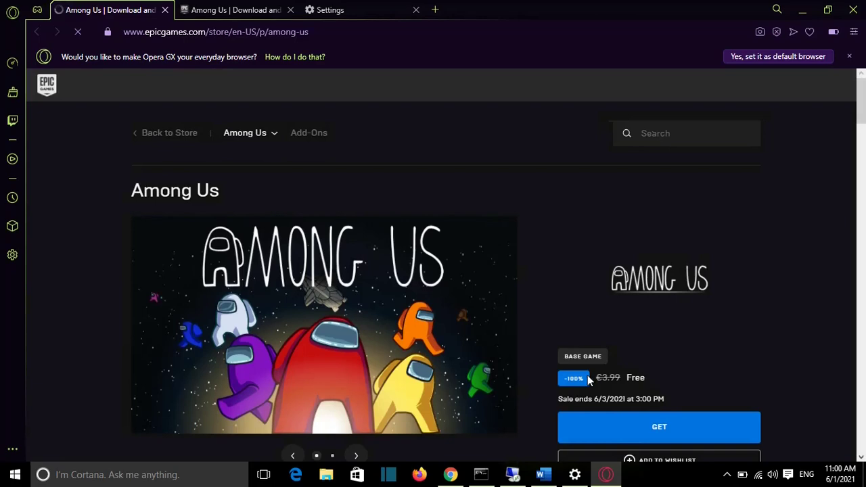
left_click(220, 9)
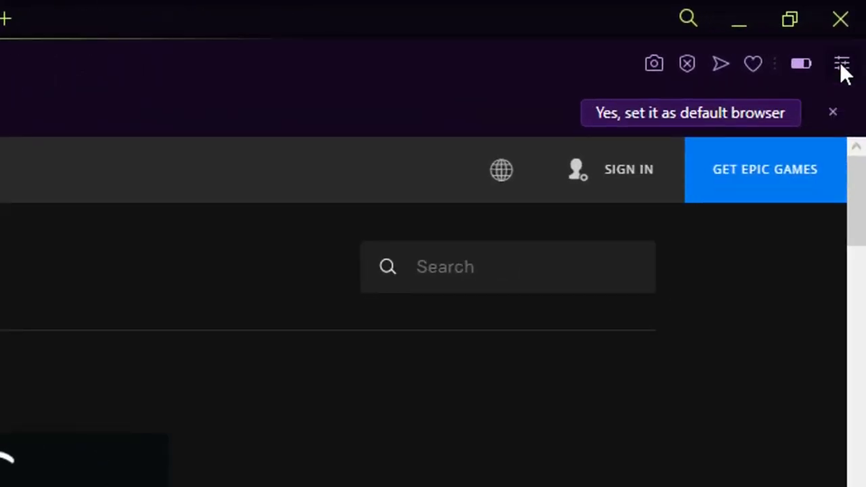
Step: Switch the browser theme to Vaporwave in the quick setup panel
left_click(841, 63)
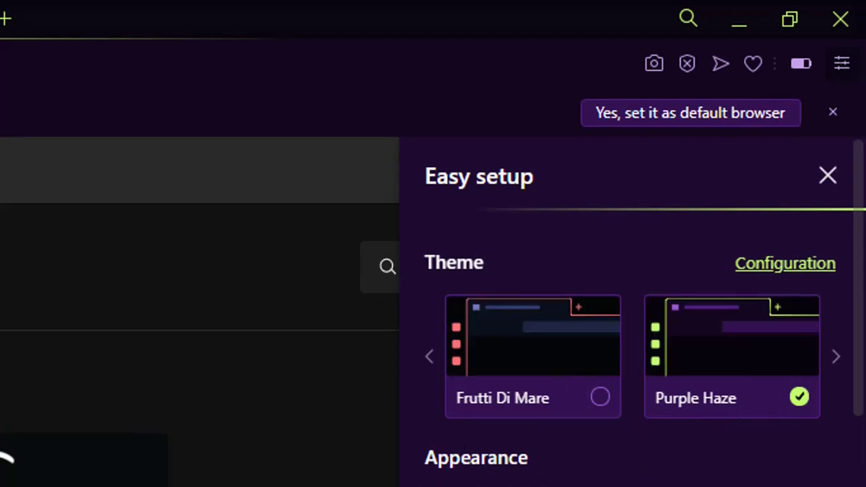
left_click(837, 356)
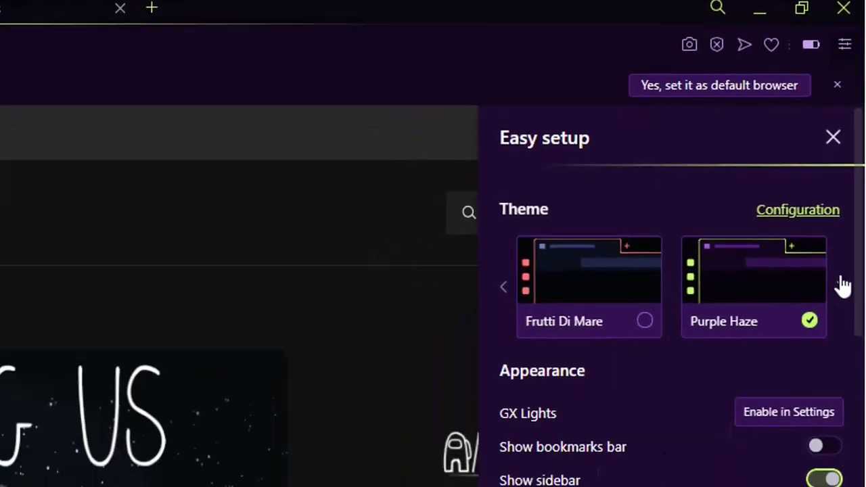
left_click(764, 268)
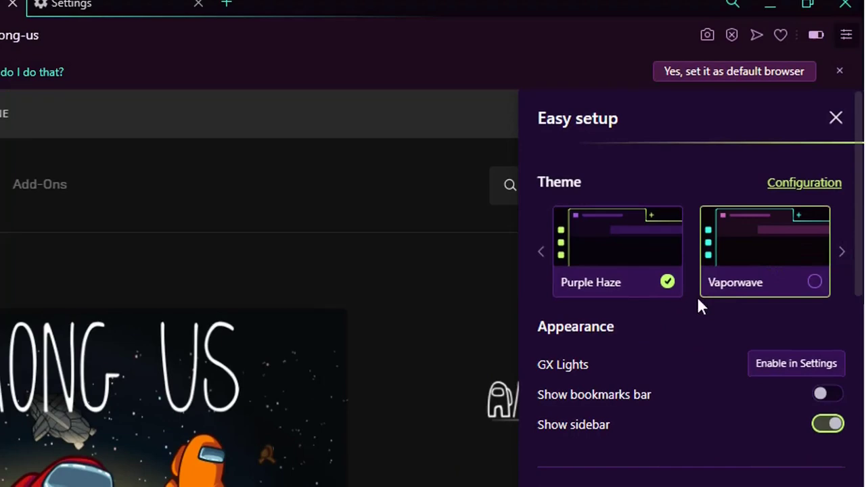
Step: Turn on the bookmarks bar and background music
scroll(670, 322, "down", 3)
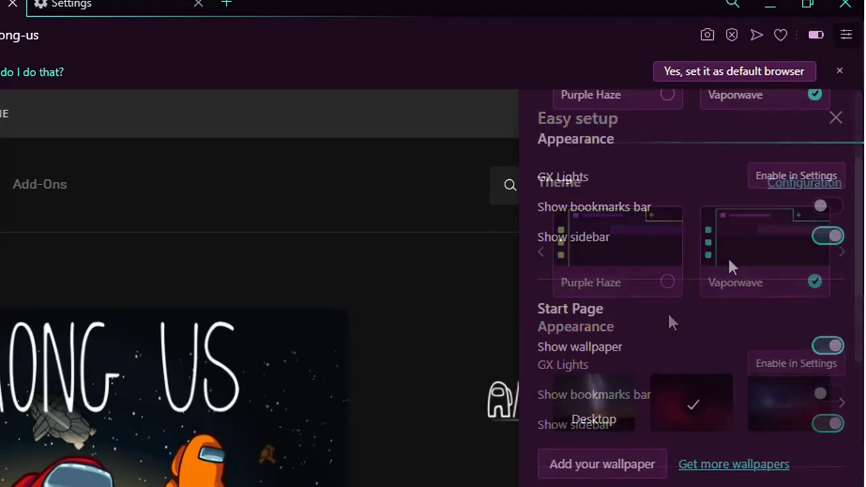
left_click(822, 205)
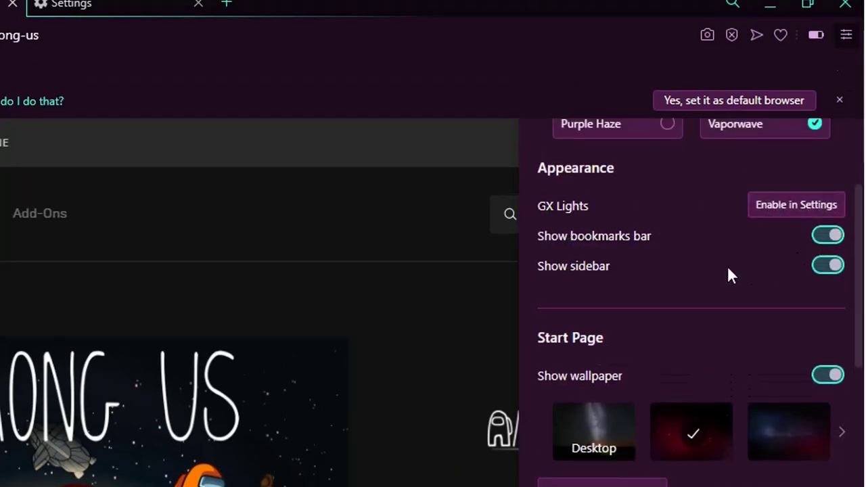
scroll(724, 278, "down", 3)
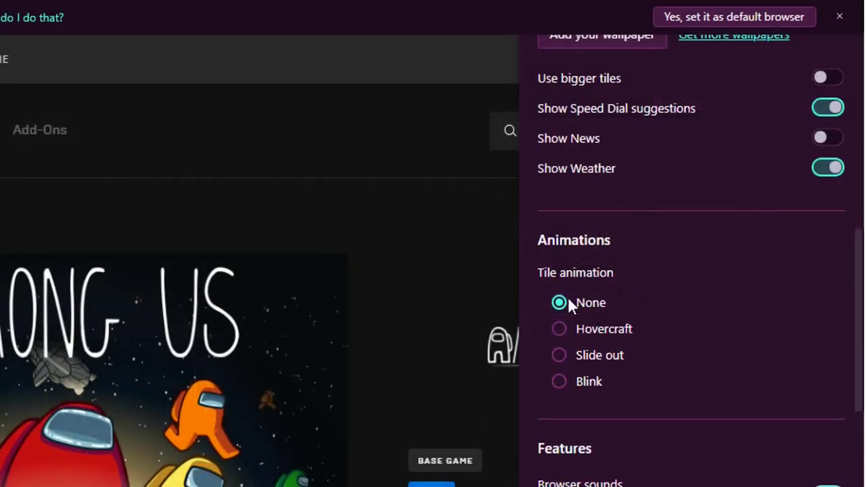
scroll(609, 331, "down", 5)
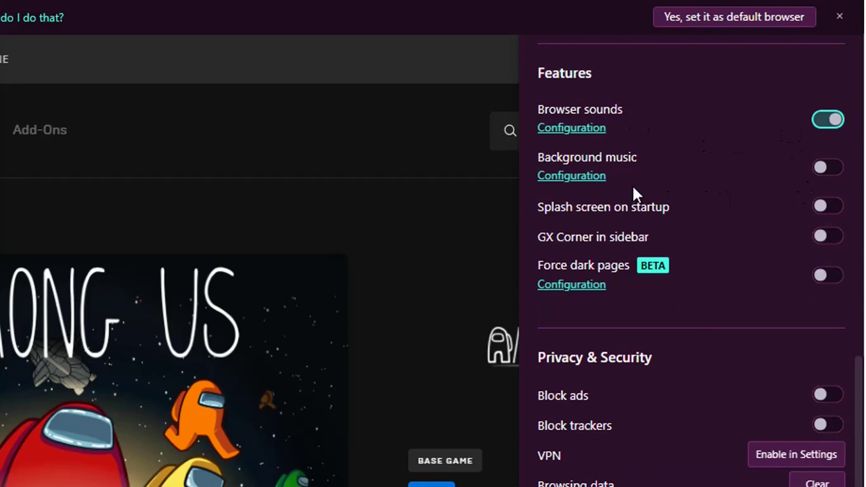
left_click(823, 171)
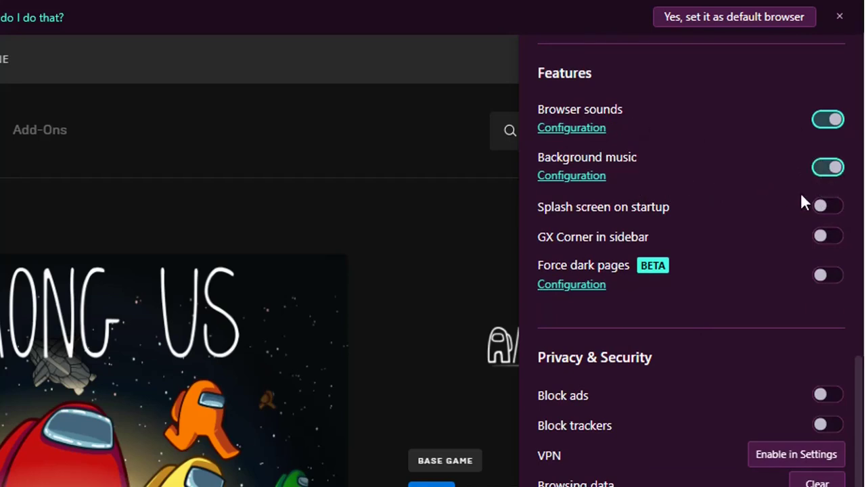
scroll(706, 211, "down", 2)
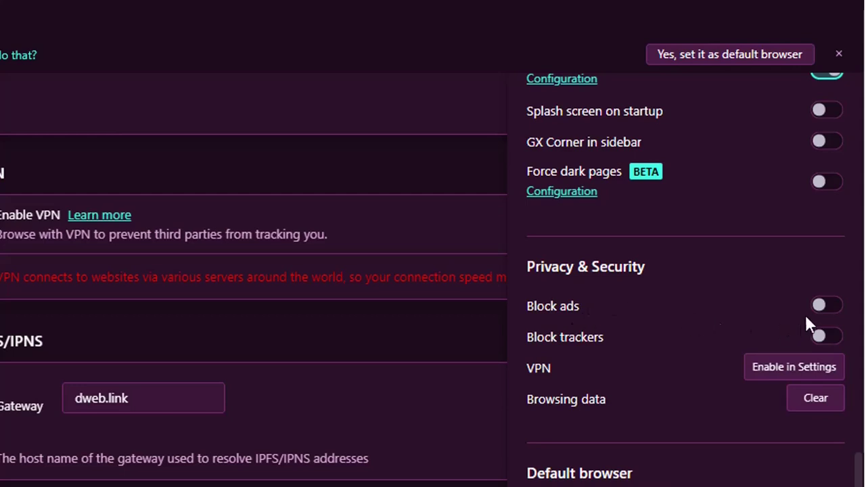
Step: Turn on ad and tracker blocking, then enable the built-in VPN in settings
left_click(828, 309)
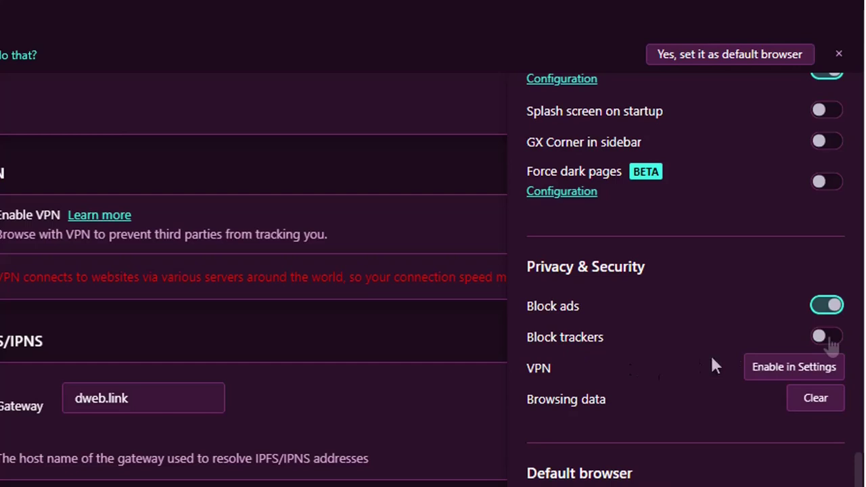
left_click(829, 339)
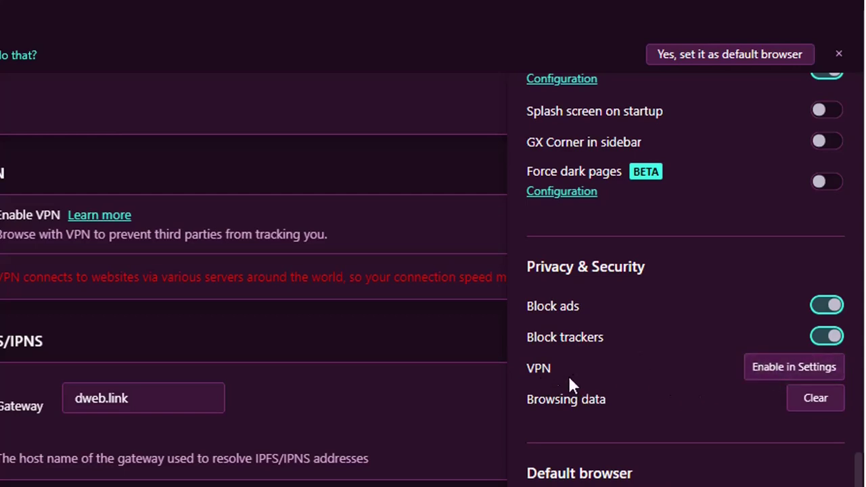
left_click(771, 376)
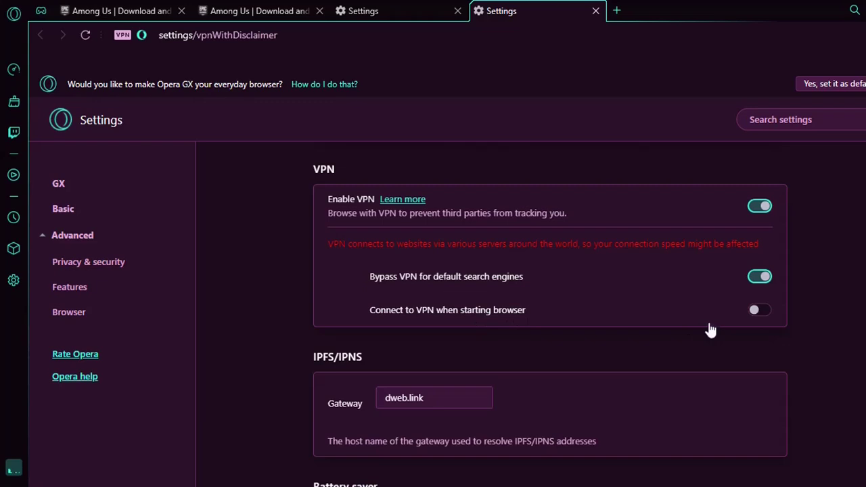
Step: Make the VPN connect automatically when the browser starts
left_click(757, 311)
scroll(552, 335, "down", 3)
scroll(601, 318, "up", 3)
scroll(548, 277, "down", 4)
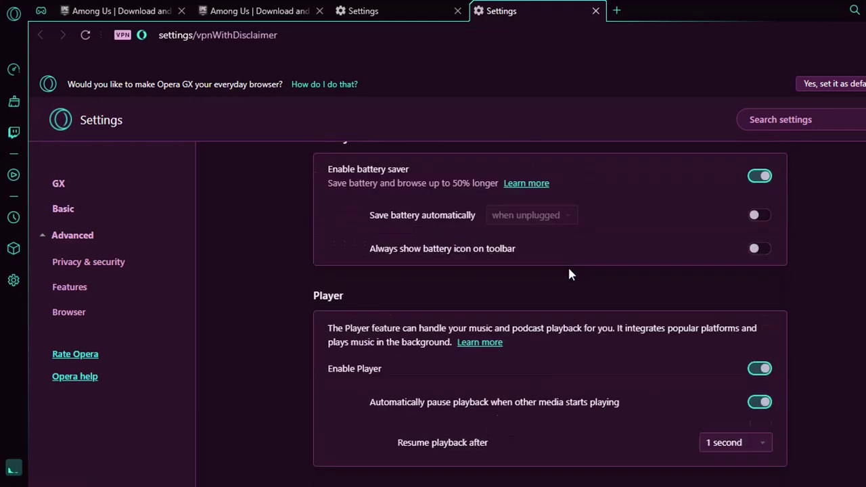
scroll(518, 301, "down", 3)
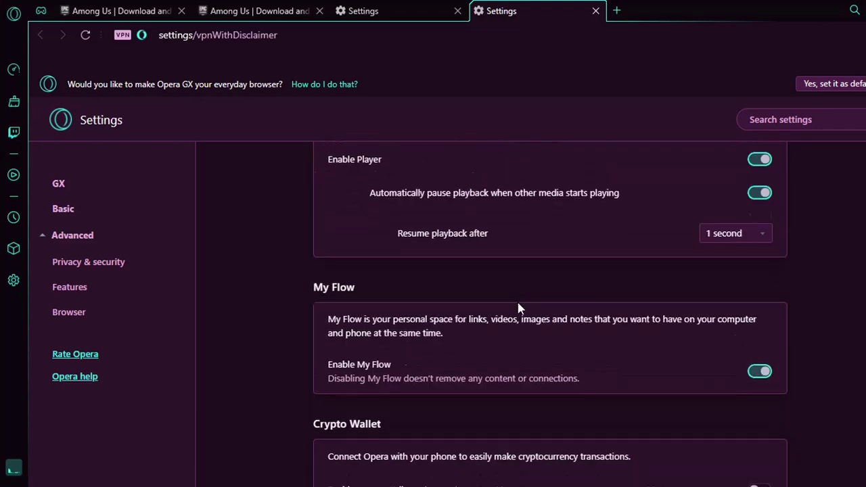
scroll(519, 306, "up", 3)
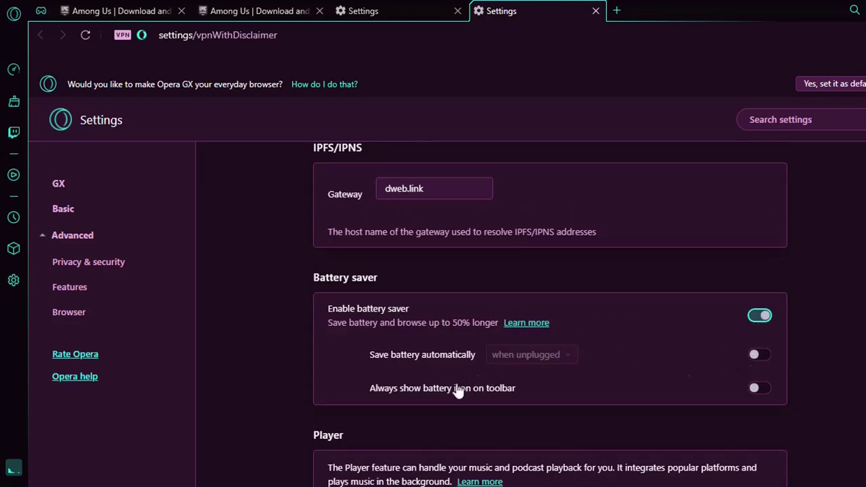
Step: Always show the battery icon on the toolbar, then quit Opera GX to restart it
left_click(757, 390)
scroll(377, 373, "down", 5)
scroll(534, 375, "down", 15)
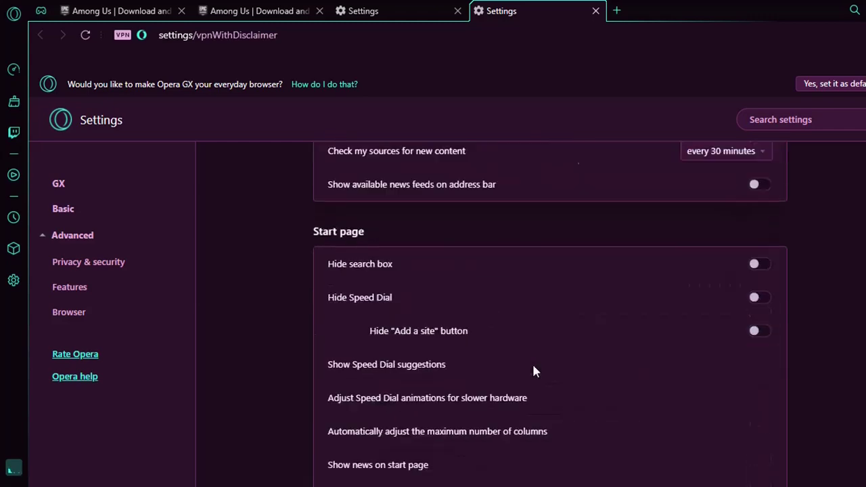
scroll(533, 371, "up", 10)
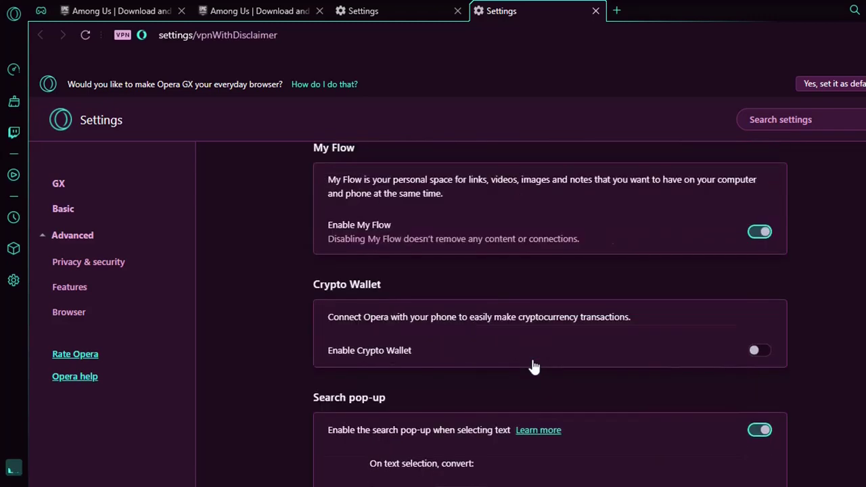
scroll(532, 368, "down", 2)
scroll(474, 284, "up", 10)
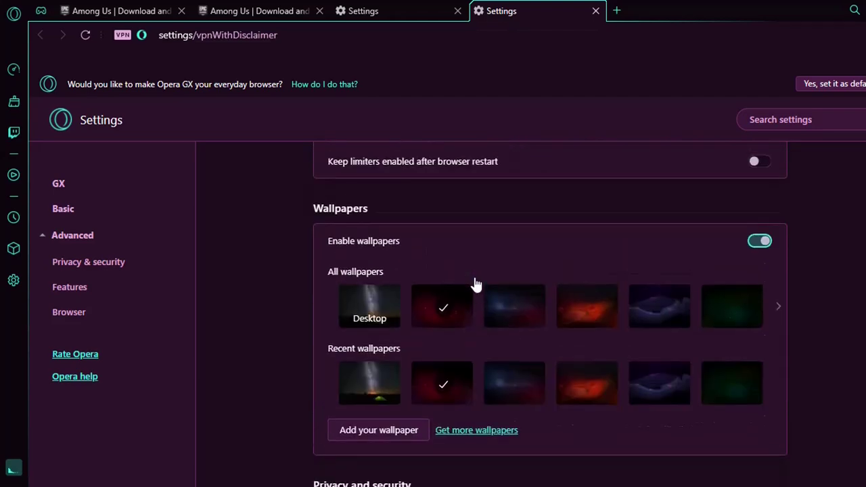
scroll(641, 300, "up", 6)
scroll(494, 273, "up", 5)
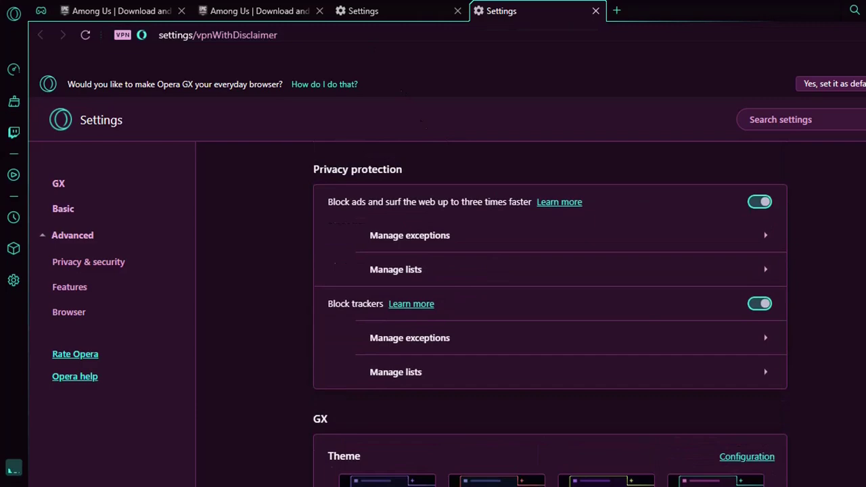
left_click(865, 10)
left_click(562, 292)
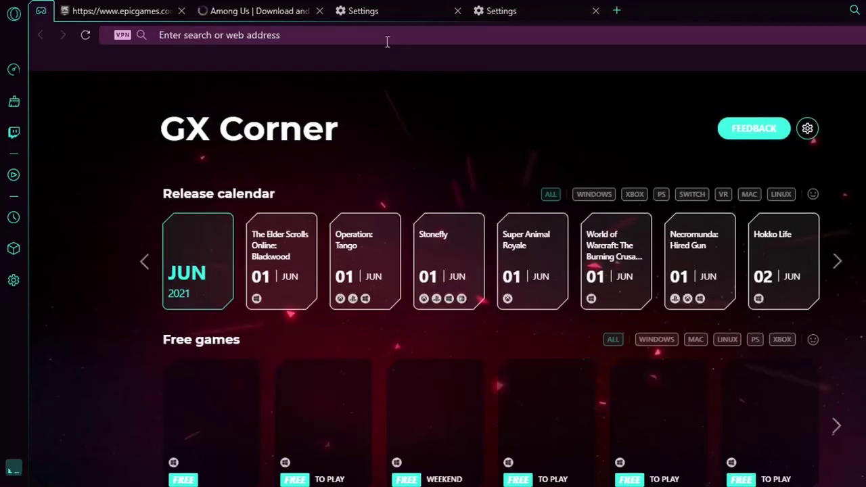
Step: Search Google for 'what is my location ip' to see the VPN's IP location
type("what")
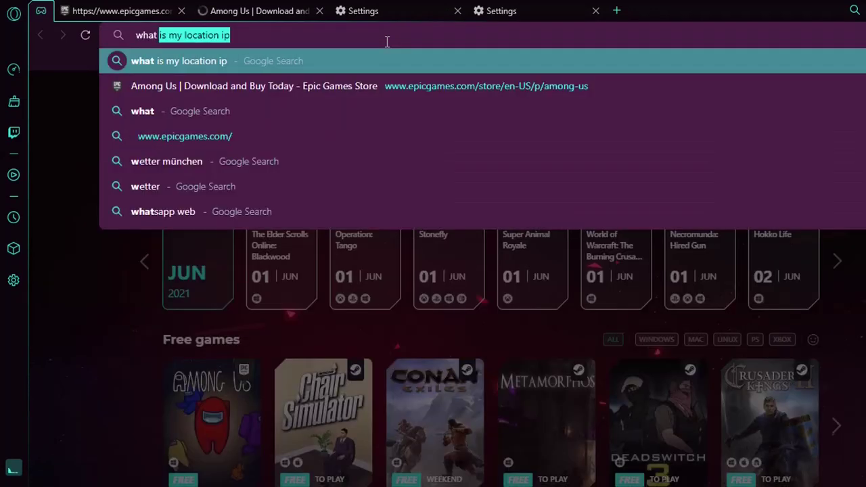
key("Return")
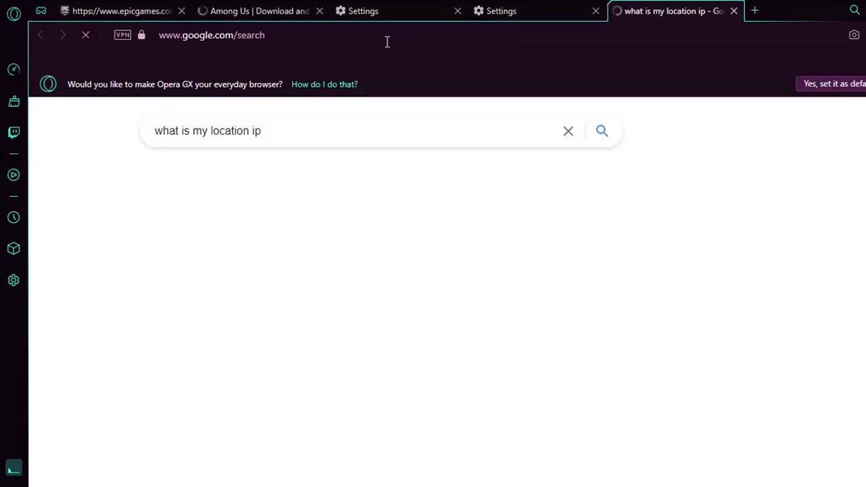
scroll(381, 200, "down", 3)
scroll(381, 205, "up", 2)
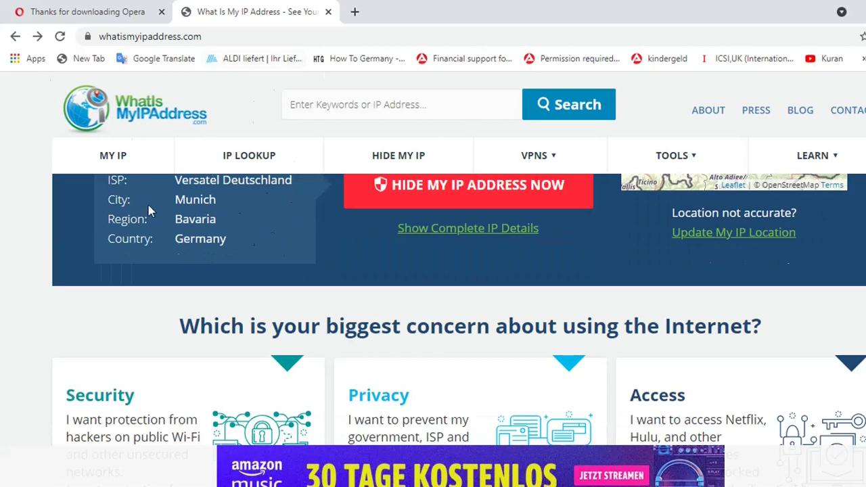
Step: Scroll the What Is My IP Address page to show the Munich, Bavaria, Germany location
scroll(155, 217, "up", 1)
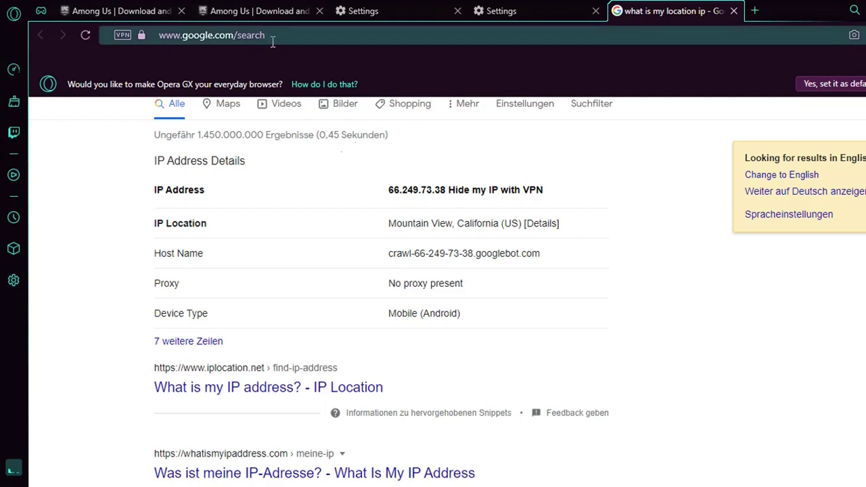
Step: Open a new Speed Dial tab in Opera GX
left_click(755, 11)
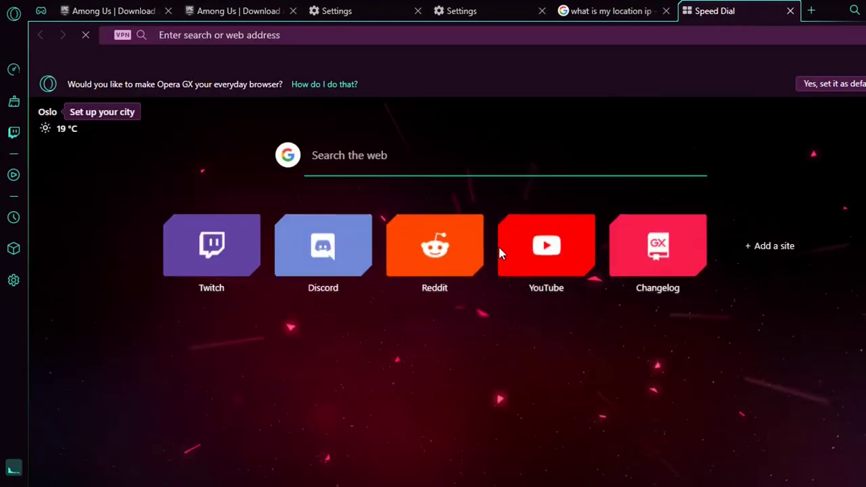